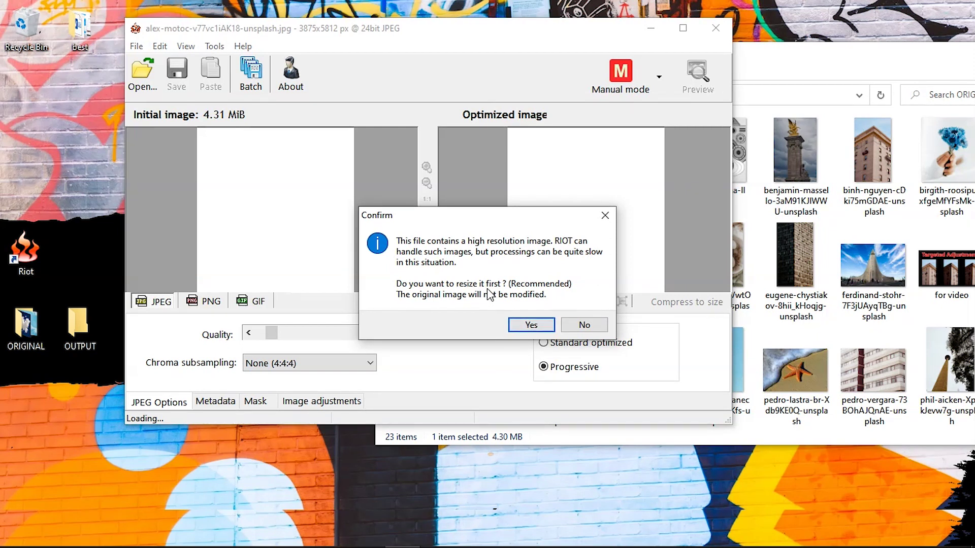
- Accept resizing the high-resolution image and resample it to a width of 1900 pixels, keeping the aspect ratio
left_click(532, 325)
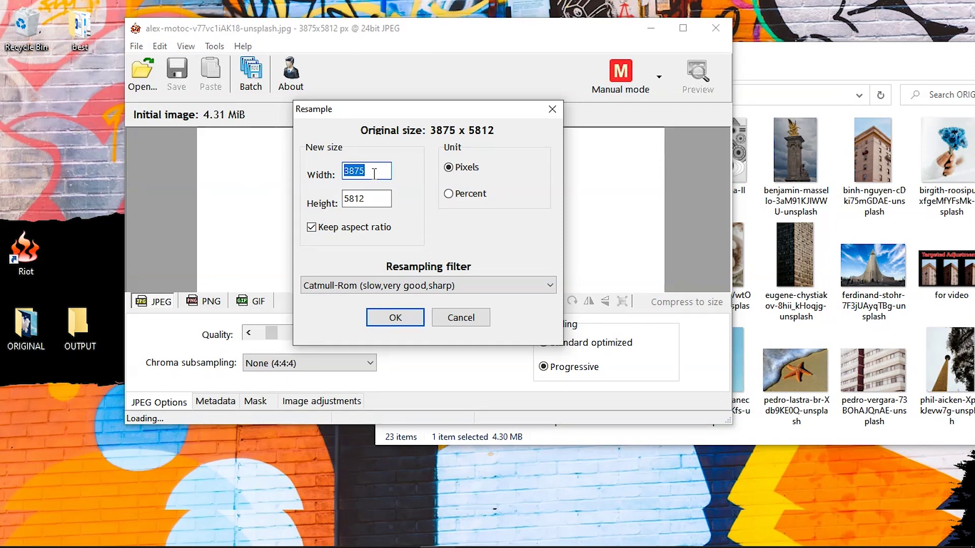
type("1900")
left_click(401, 317)
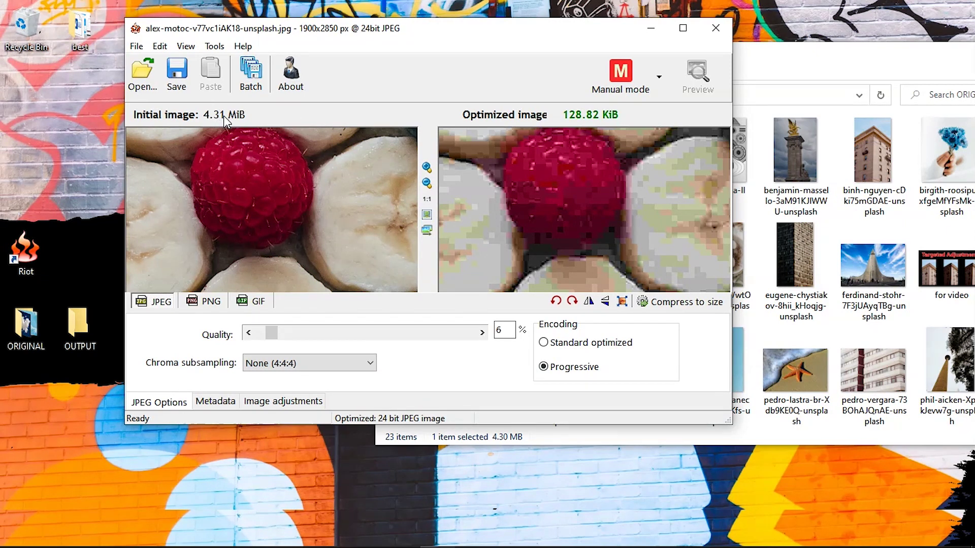
- Raise the JPEG quality of the optimized image to 80%
mouse_move(231, 116)
left_click_drag(272, 333, 418, 332)
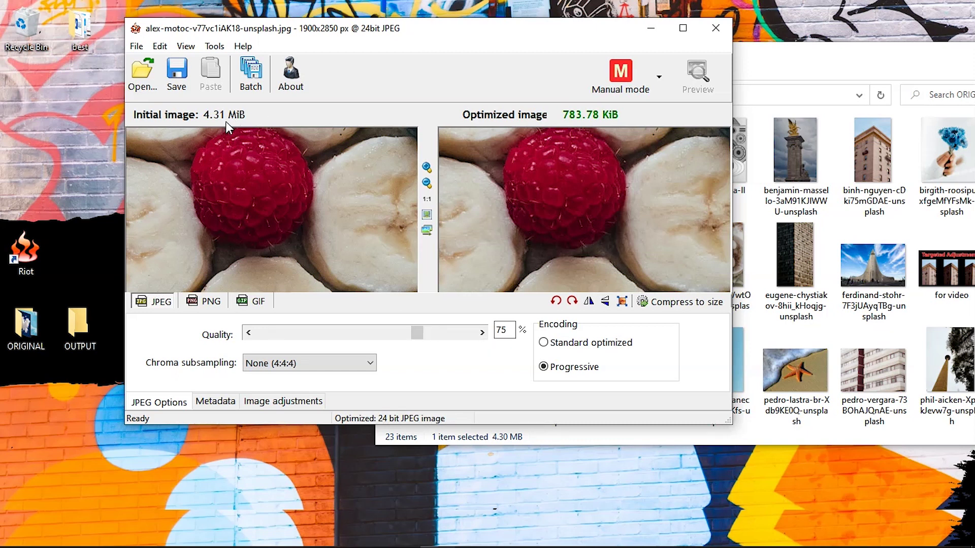
left_click_drag(416, 333, 427, 334)
- Save the optimized image as a JPEG in the OUTPUT folder on the Desktop, keeping its file name
left_click(178, 73)
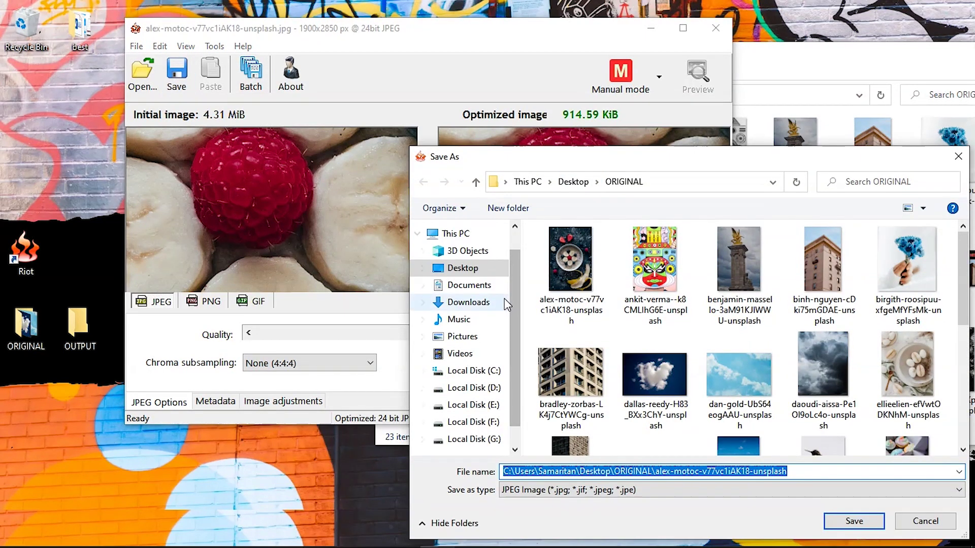
left_click(472, 274)
double_click(723, 275)
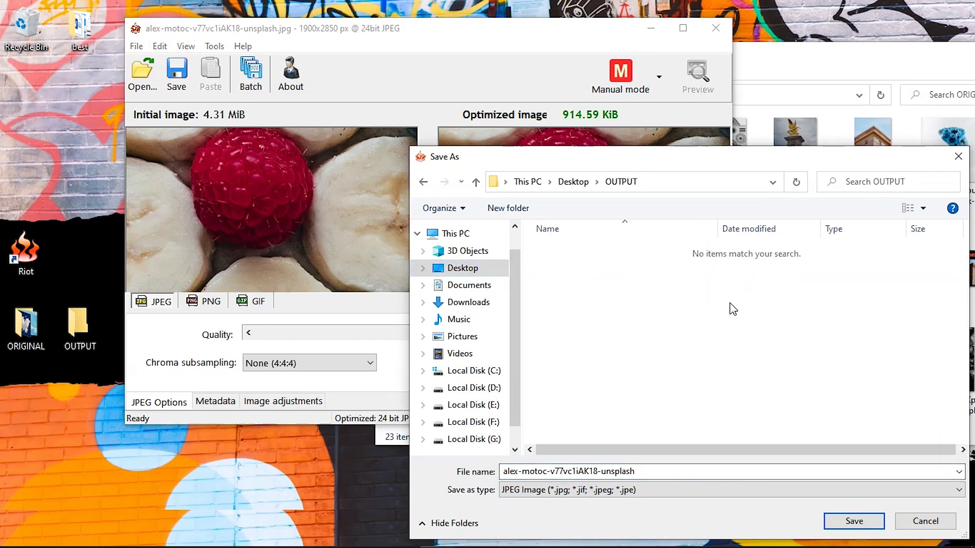
left_click(836, 516)
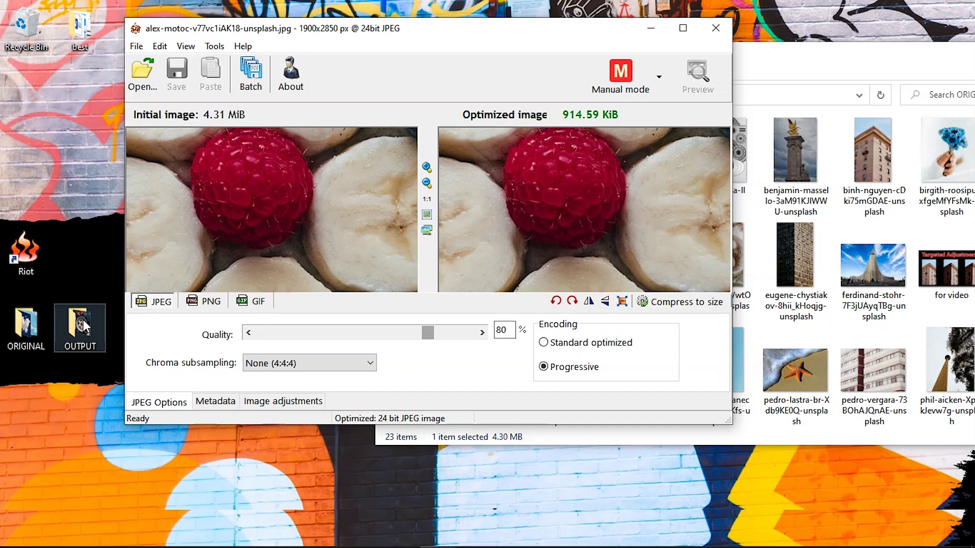
- Put the ORIGINAL folder window away, open the compressed bowl photo from the OUTPUT folder, and examine its file size and zoomed-in detail
left_click(837, 73)
left_click_drag(710, 63, 431, 77)
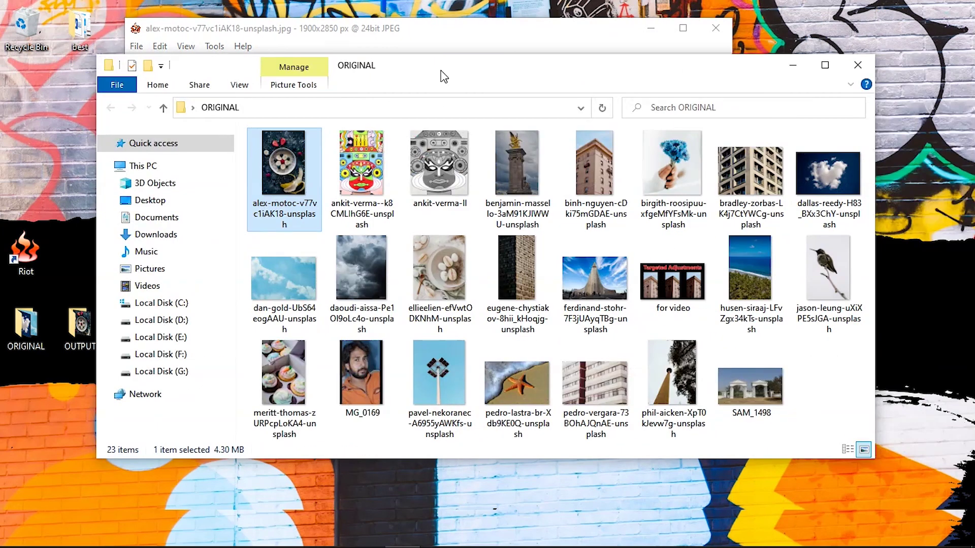
left_click(801, 70)
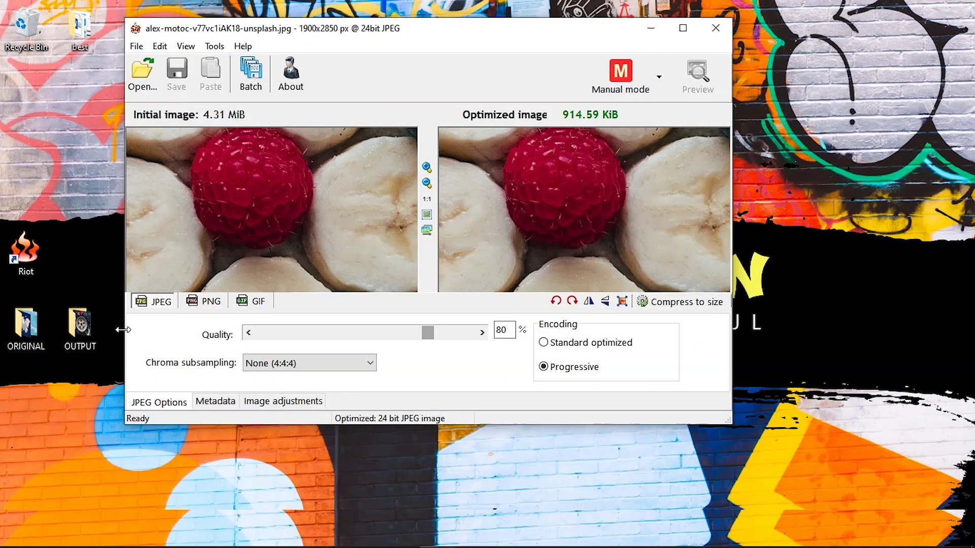
double_click(79, 328)
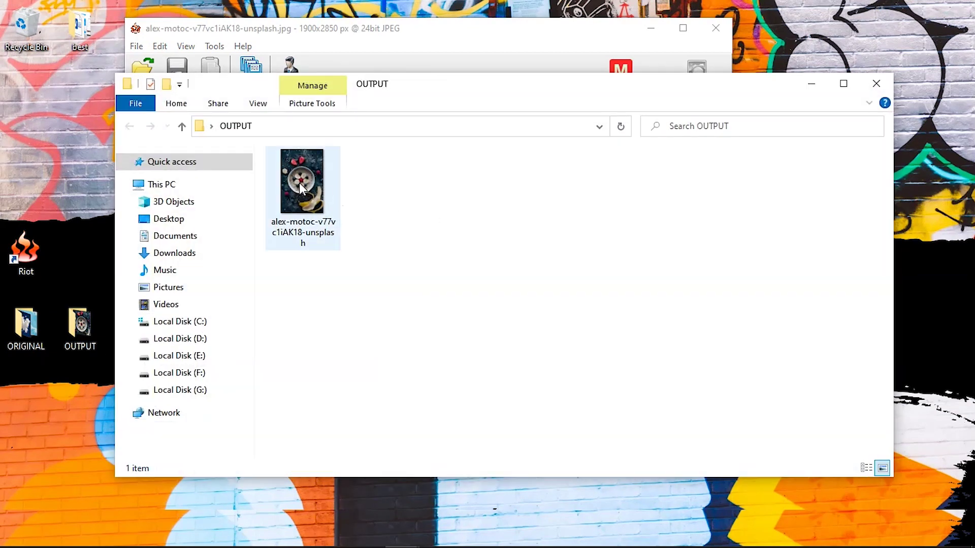
left_click(300, 186)
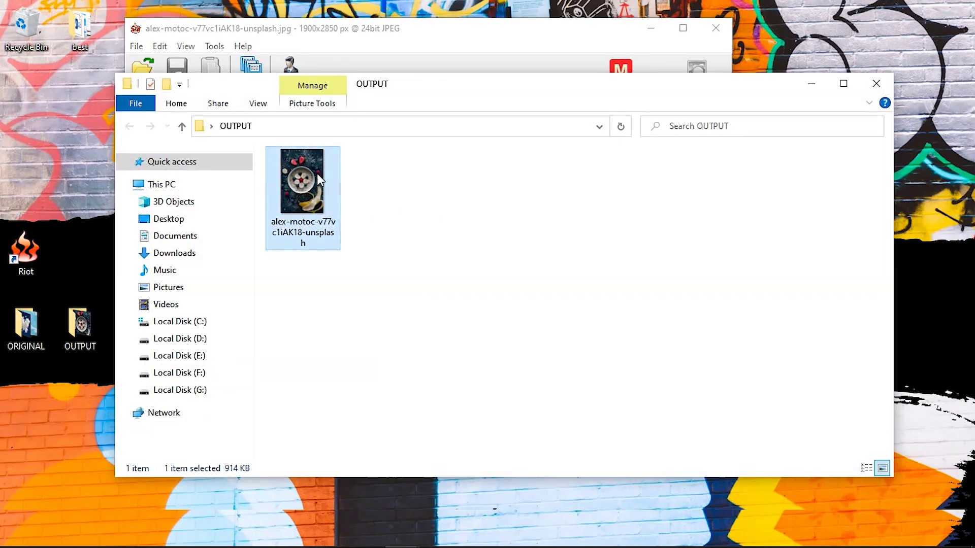
double_click(318, 174)
scroll(532, 195, "up", 2)
left_click_drag(688, 90, 697, 290)
scroll(741, 305, "down", 2)
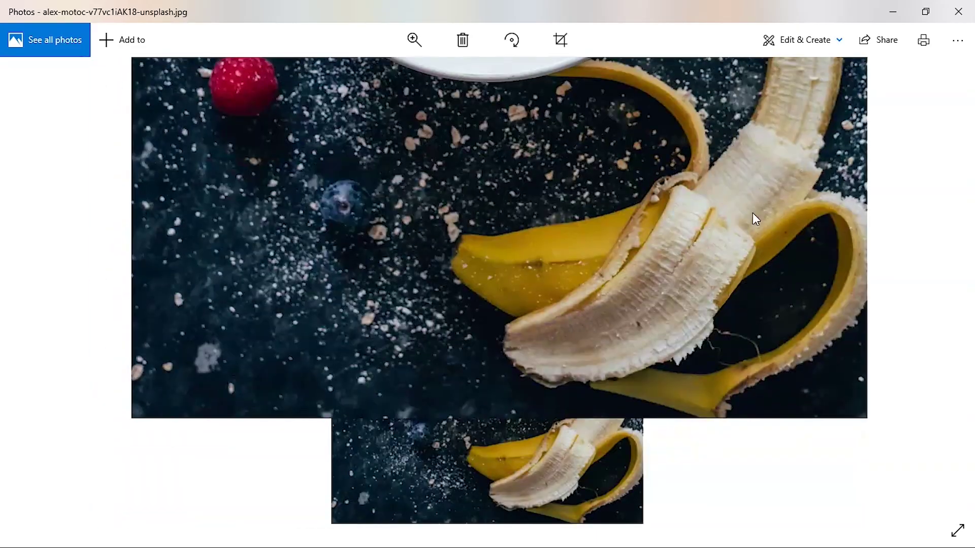
left_click(958, 11)
- Open the bowl photo from the ORIGINAL folder and examine its details at higher zoom to compare with the compressed version
double_click(30, 332)
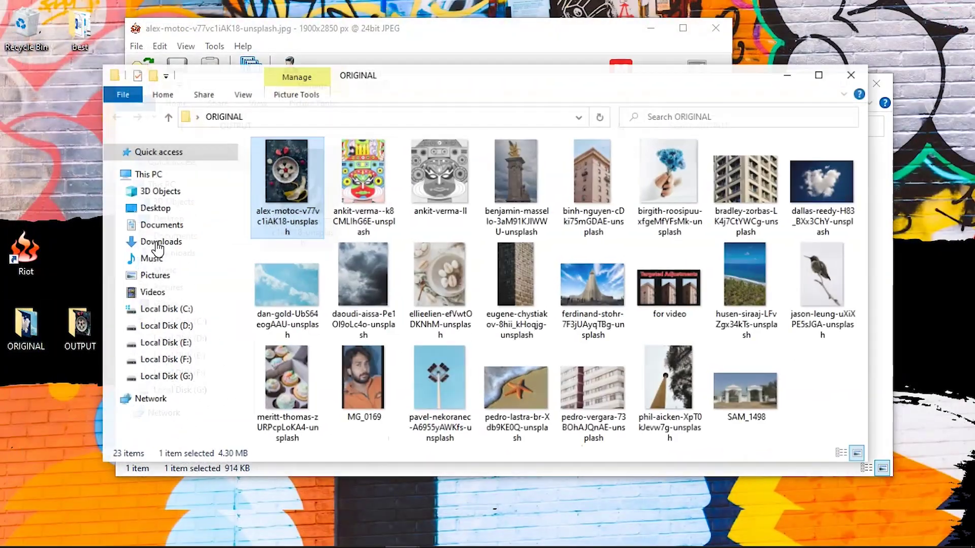
double_click(299, 163)
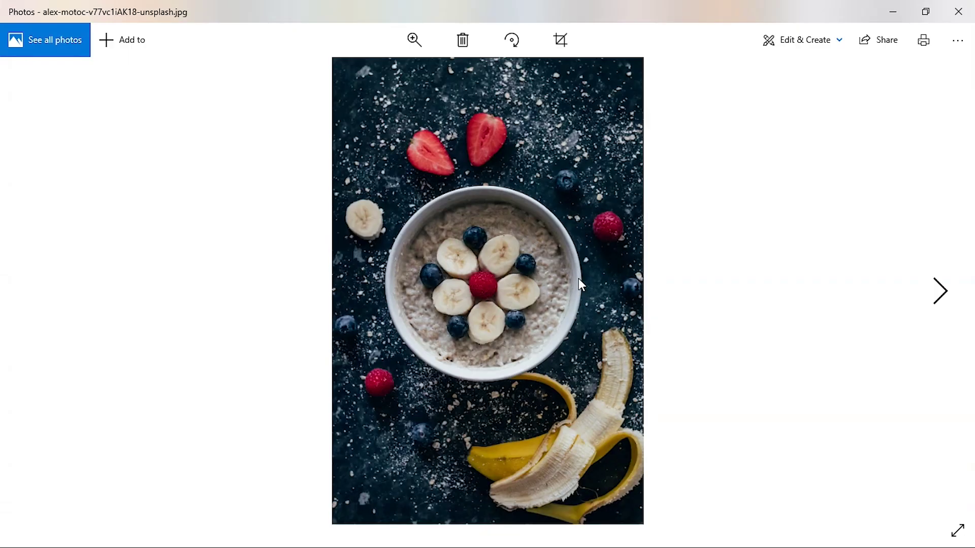
scroll(578, 279, "up", 3)
left_click_drag(575, 258, 666, 285)
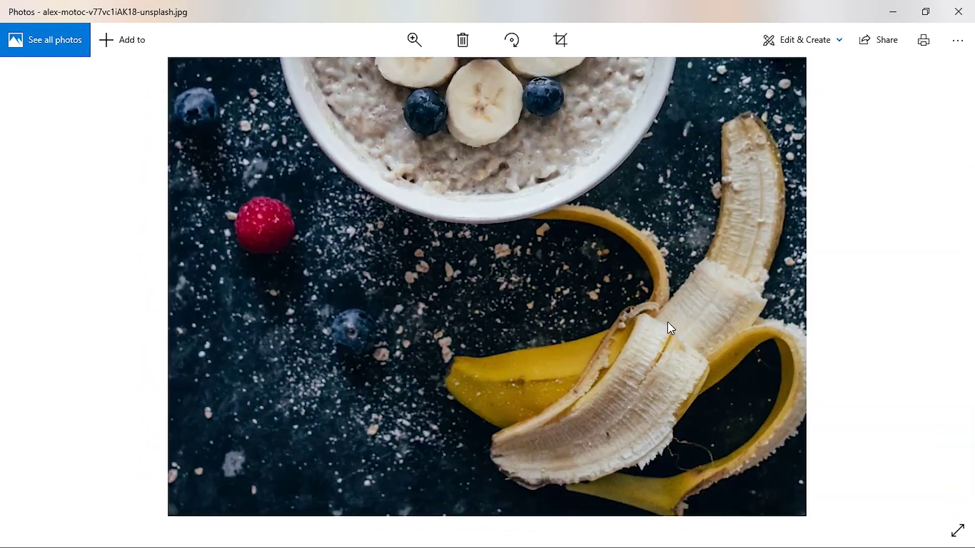
left_click_drag(666, 326, 690, 441)
left_click_drag(710, 82, 692, 182)
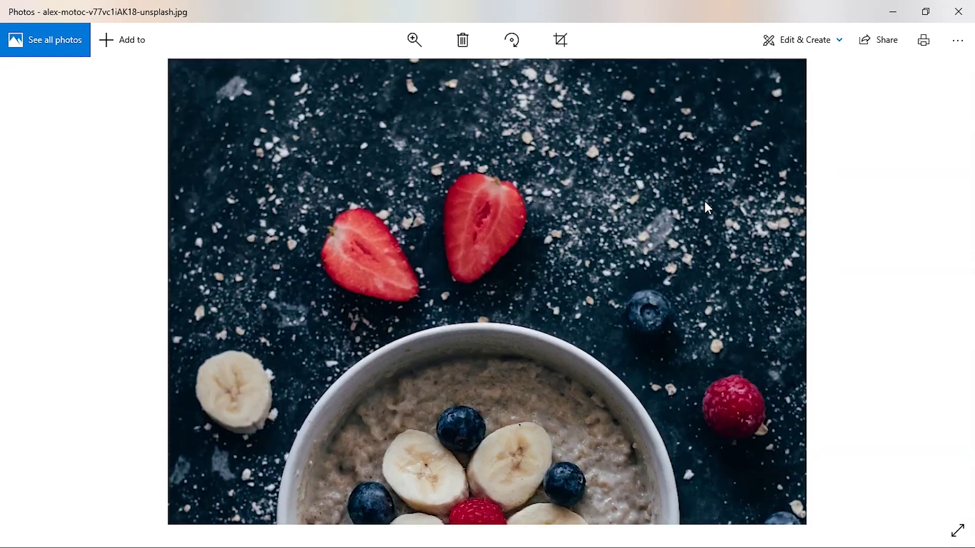
scroll(705, 206, "down", 3)
scroll(723, 280, "up", 3)
scroll(722, 278, "down", 3)
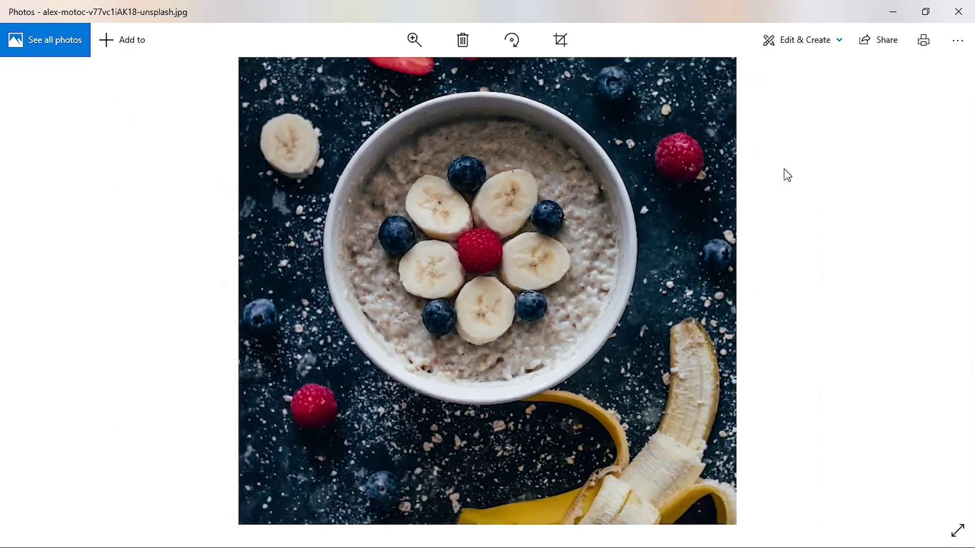
left_click(958, 11)
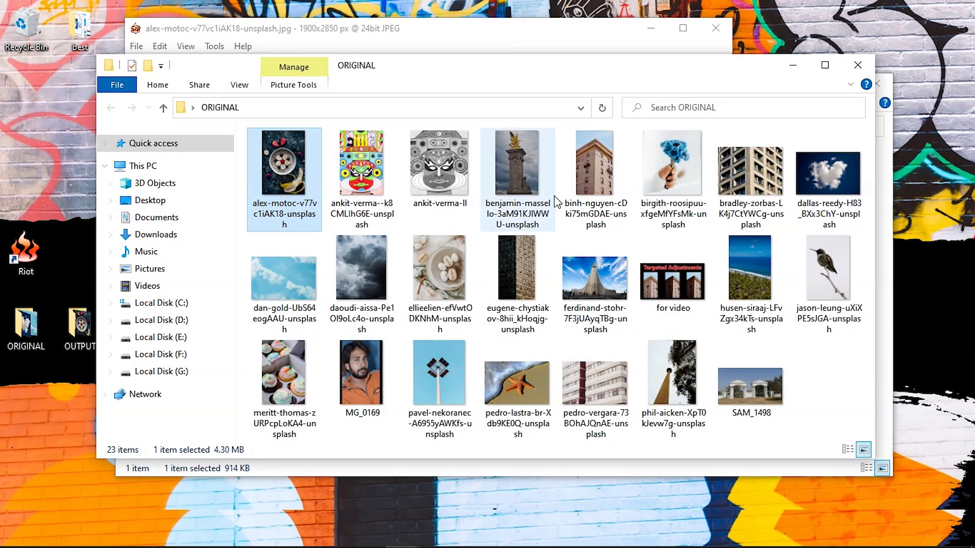
- Close the OUTPUT folder window and arrange the ORIGINAL folder window beside RIOT so both are accessible
left_click_drag(499, 68, 626, 133)
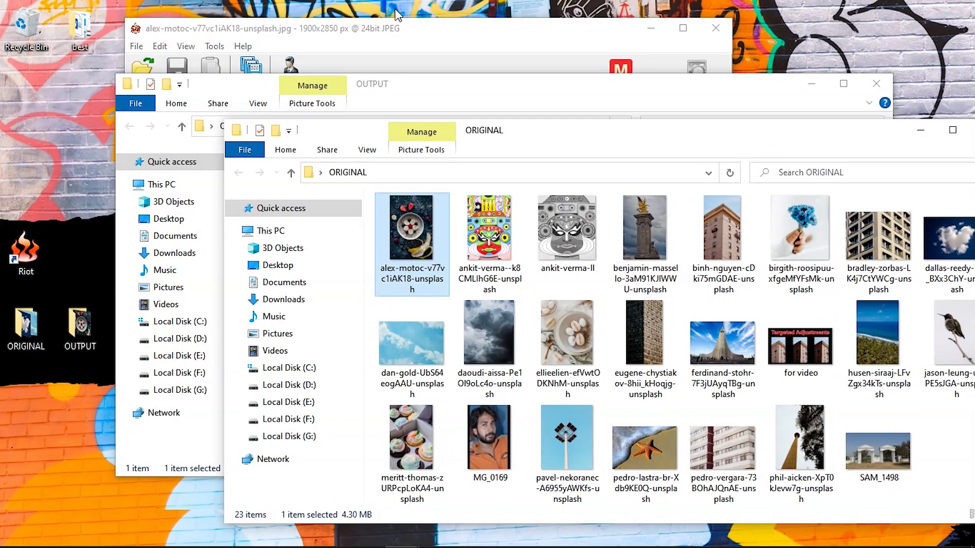
left_click(397, 28)
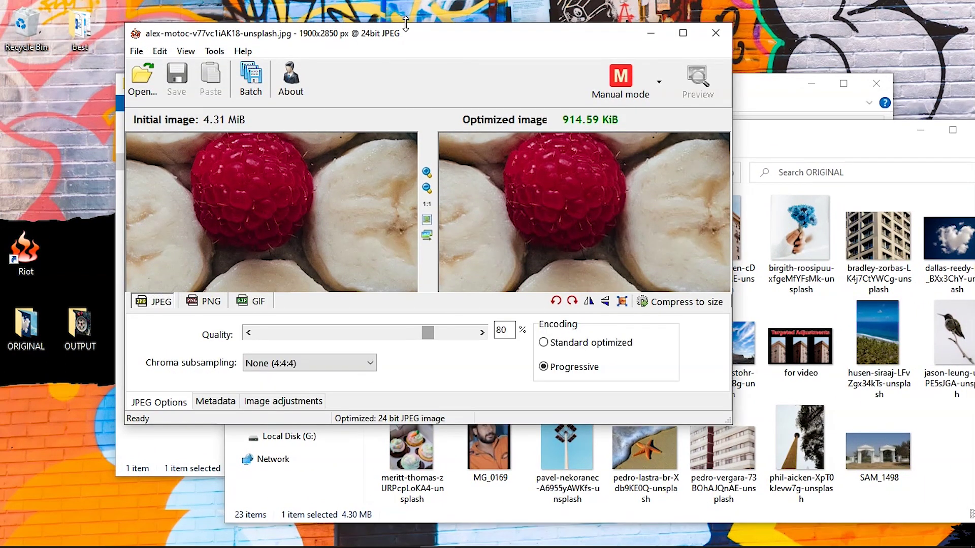
left_click_drag(425, 39, 379, 57)
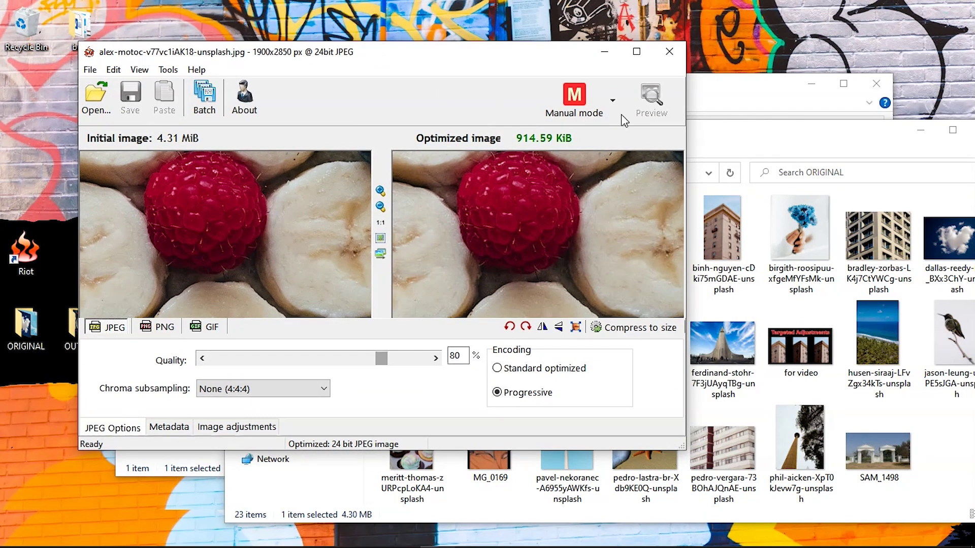
left_click(723, 136)
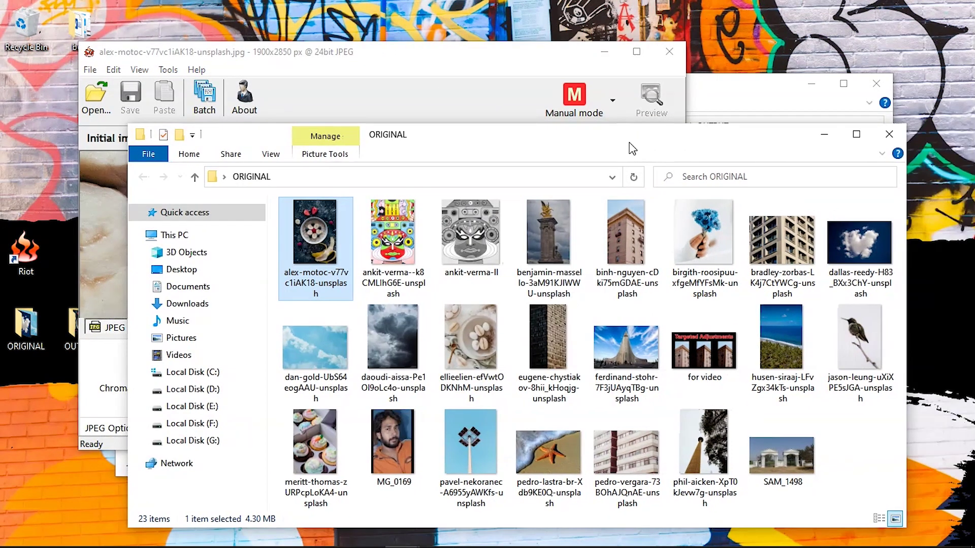
left_click(784, 101)
left_click(880, 91)
left_click_drag(639, 144, 788, 83)
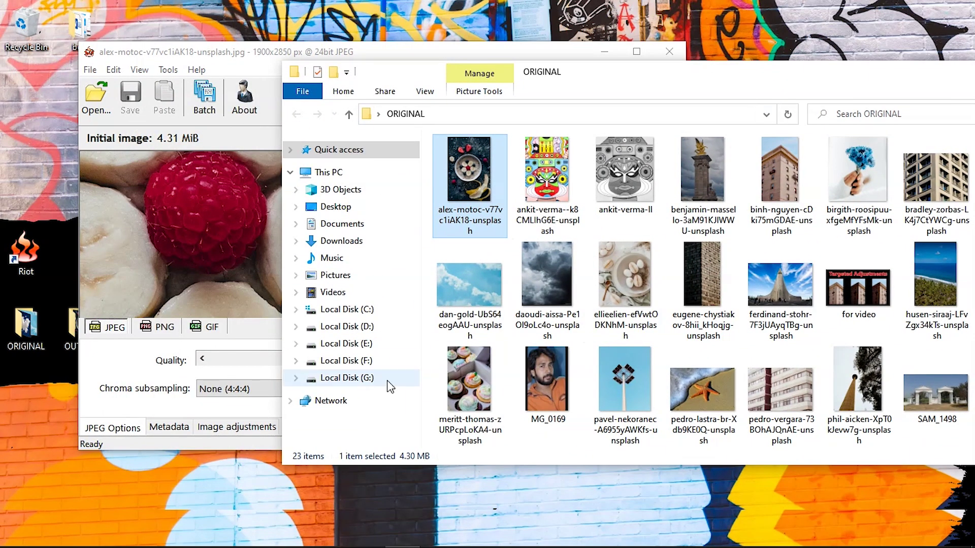
- Load MG_0169 from the ORIGINAL folder into RIOT without resizing it and set the JPEG quality to 86%
left_click_drag(556, 378, 225, 277)
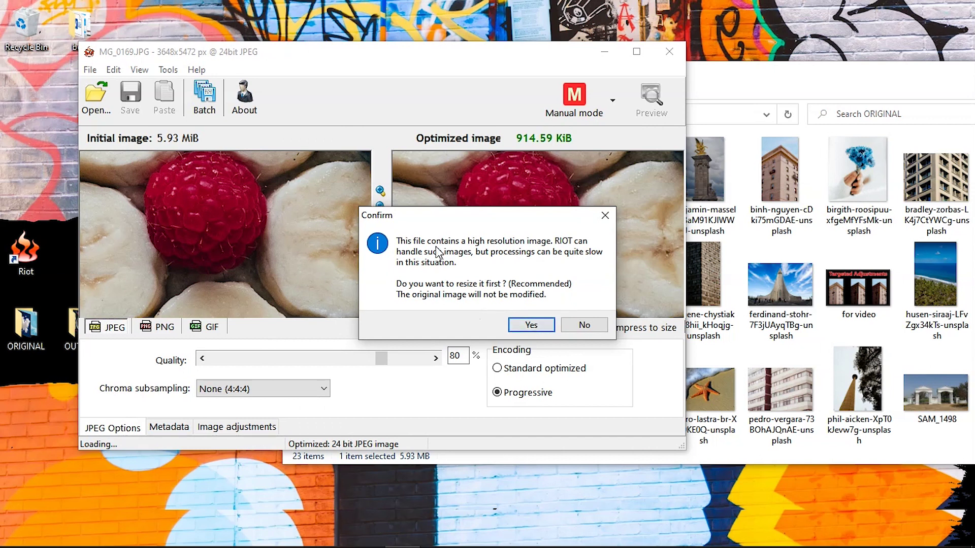
left_click(584, 325)
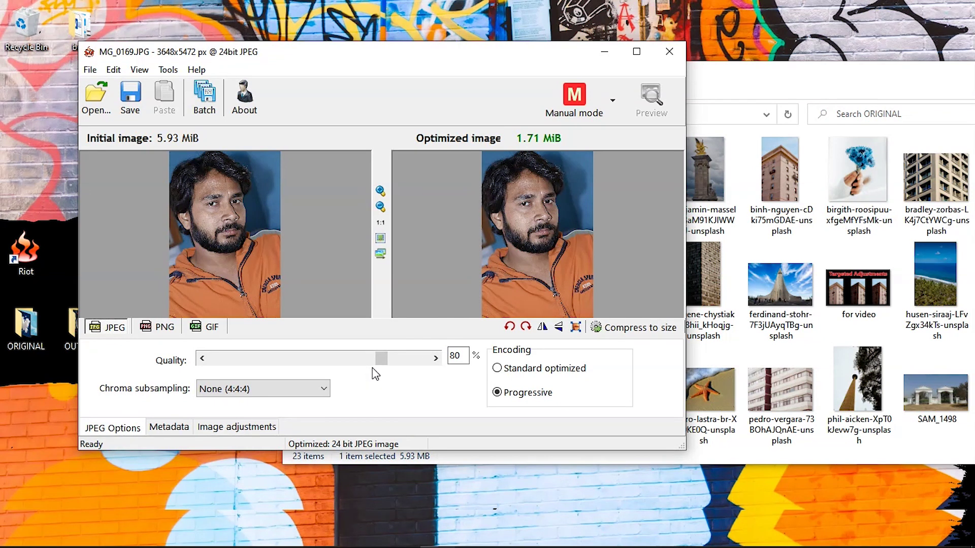
left_click_drag(390, 362, 394, 362)
- Save the optimized MG_0169 as a JPEG in the OUTPUT folder on the Desktop
left_click(136, 113)
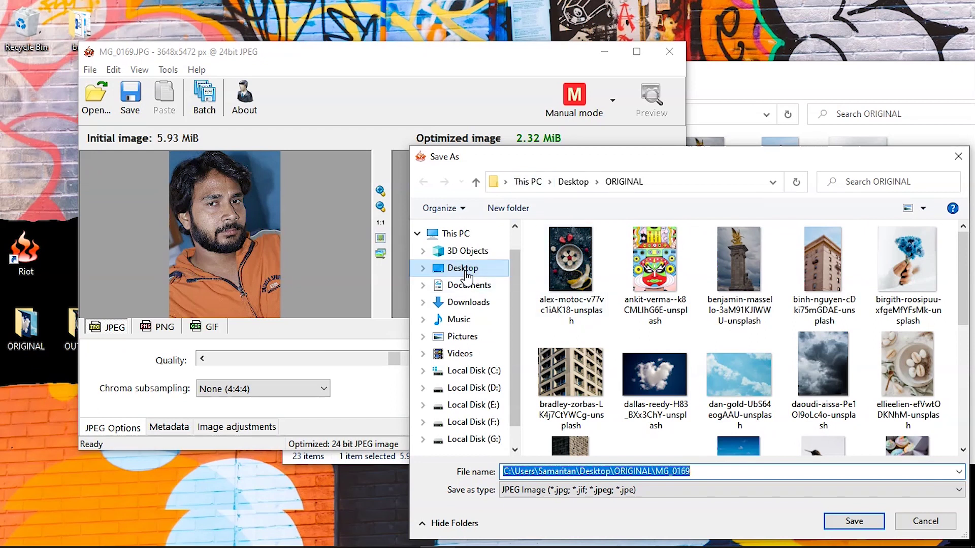
left_click(466, 277)
double_click(743, 274)
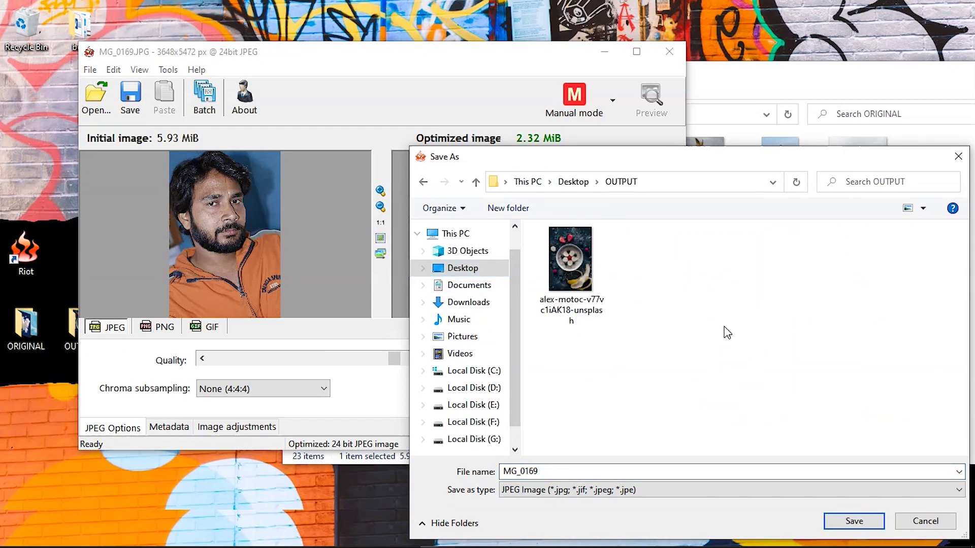
left_click(853, 522)
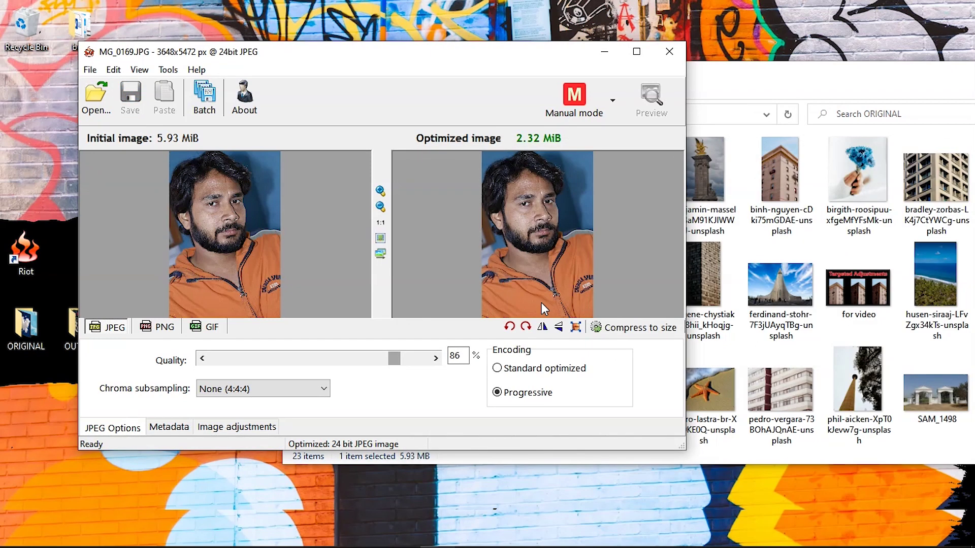
- View the original MG_0169 photo from the ORIGINAL folder in the photo viewer and close it
left_click(821, 87)
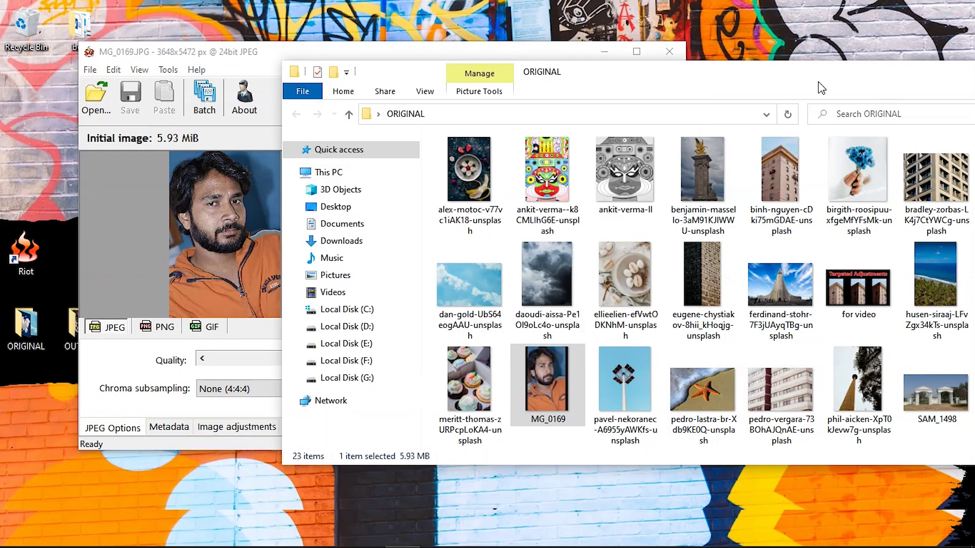
double_click(548, 365)
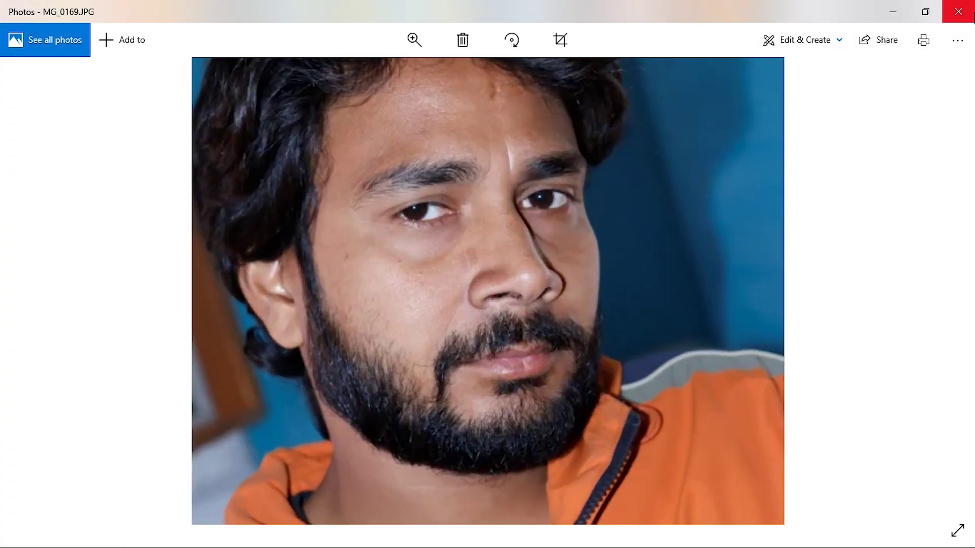
left_click(966, 16)
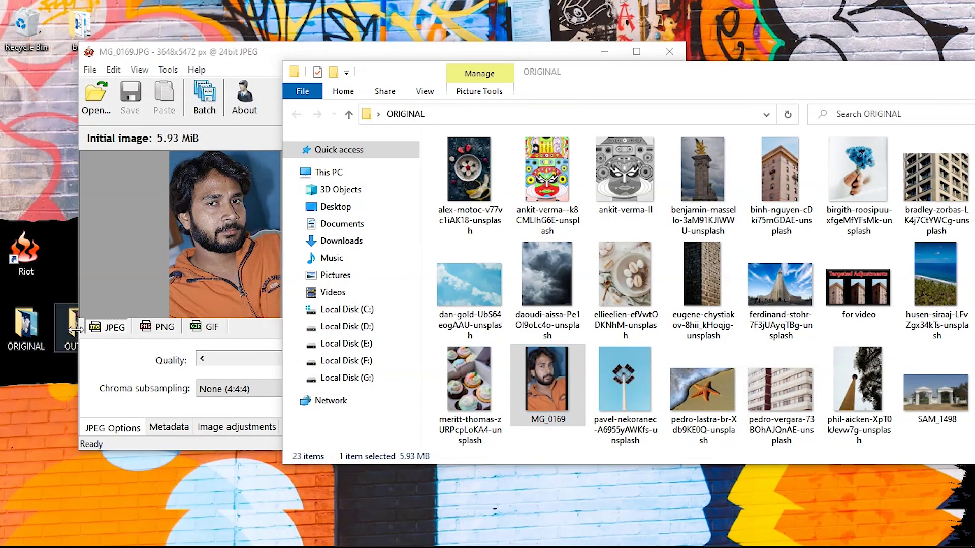
- Open the compressed MG_0169 from the OUTPUT folder to check its file size and quality, then close the viewer and folder window
left_click_drag(209, 54, 372, 52)
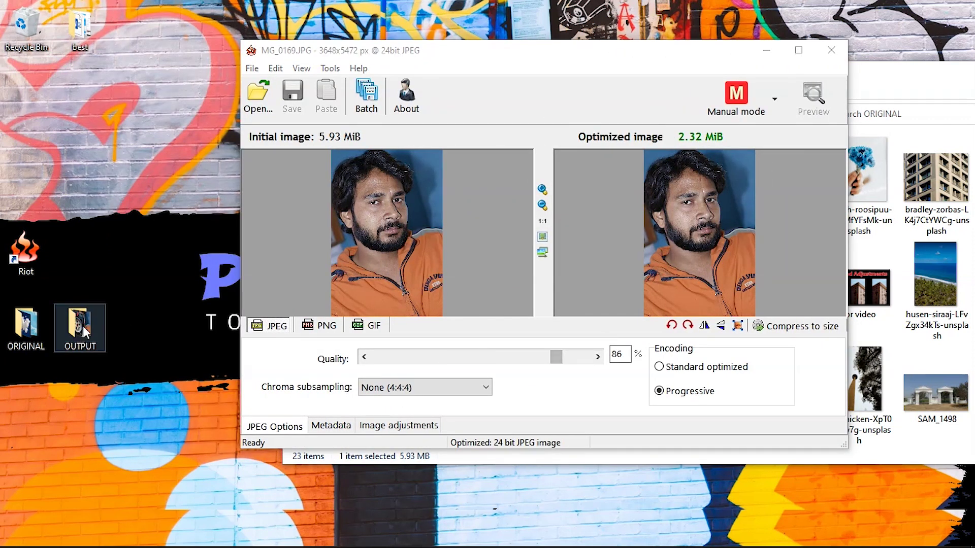
double_click(78, 330)
left_click(280, 127)
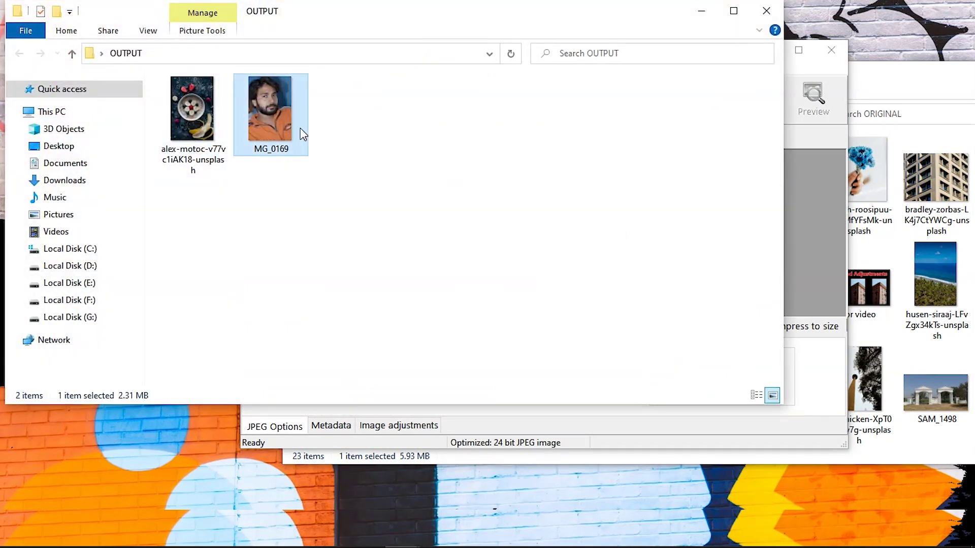
double_click(270, 121)
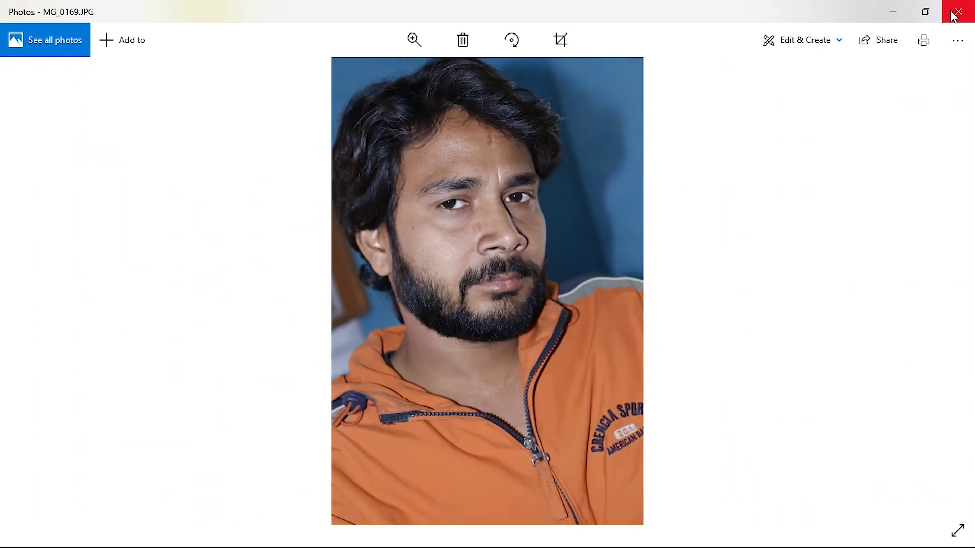
left_click(958, 12)
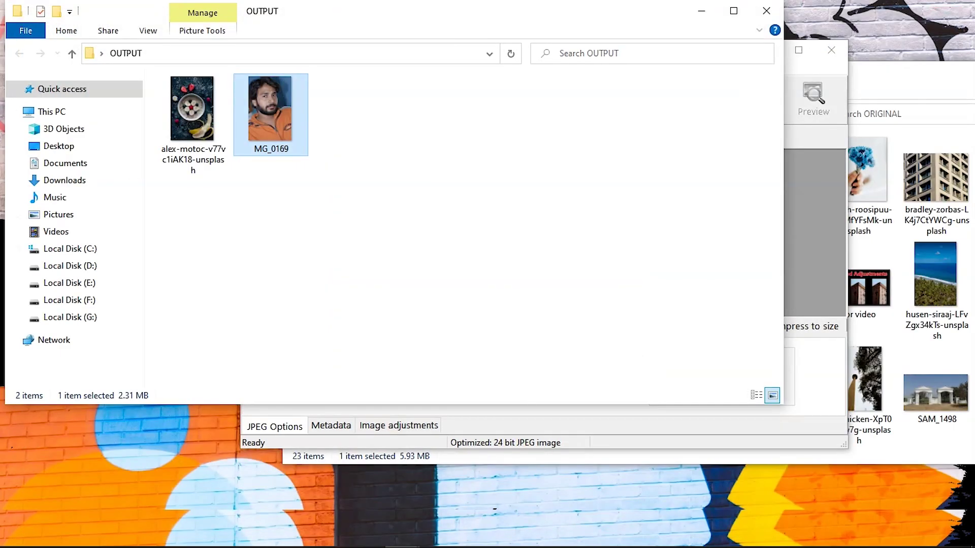
left_click_drag(441, 17, 462, 82)
left_click(790, 83)
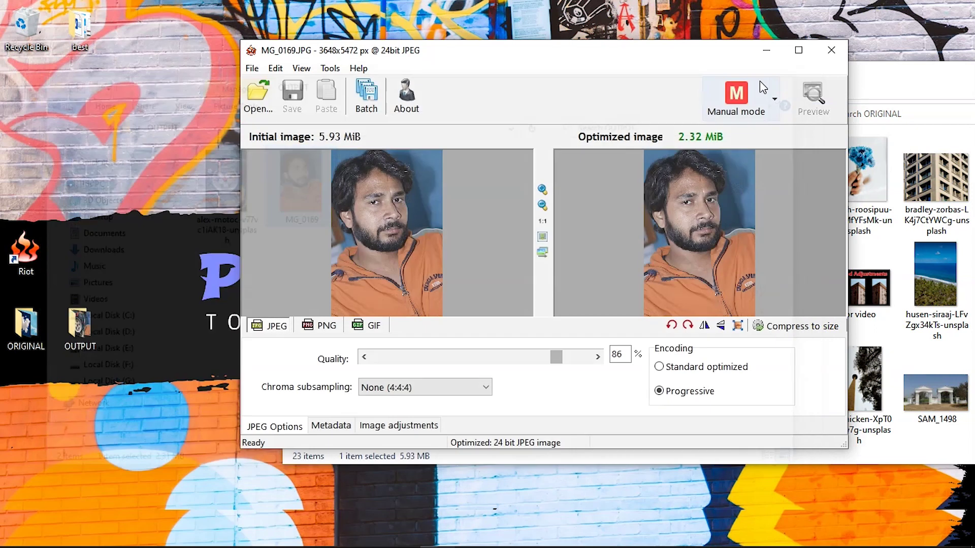
- Open the Batch optimizer and agree to unload the current MG_0169 image
left_click_drag(531, 51, 403, 85)
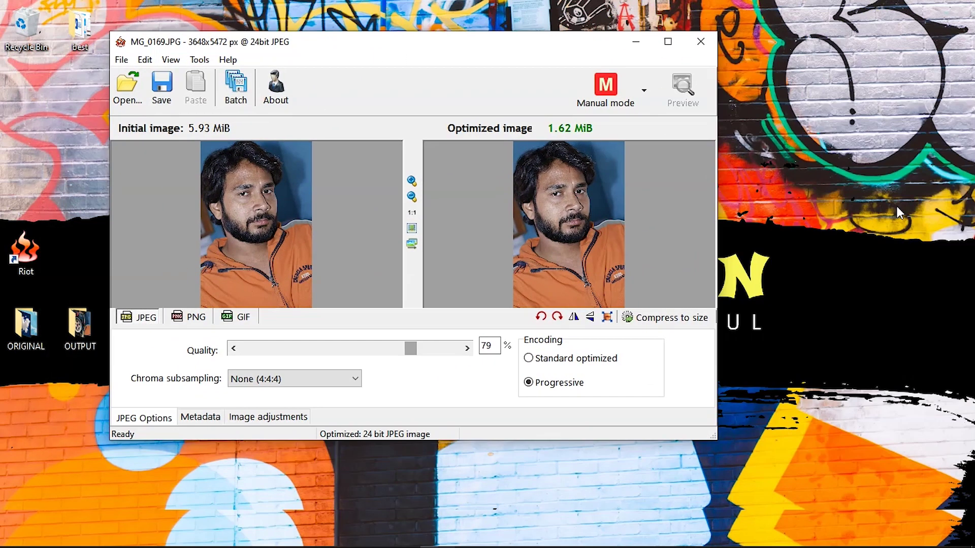
left_click_drag(452, 44, 526, 60)
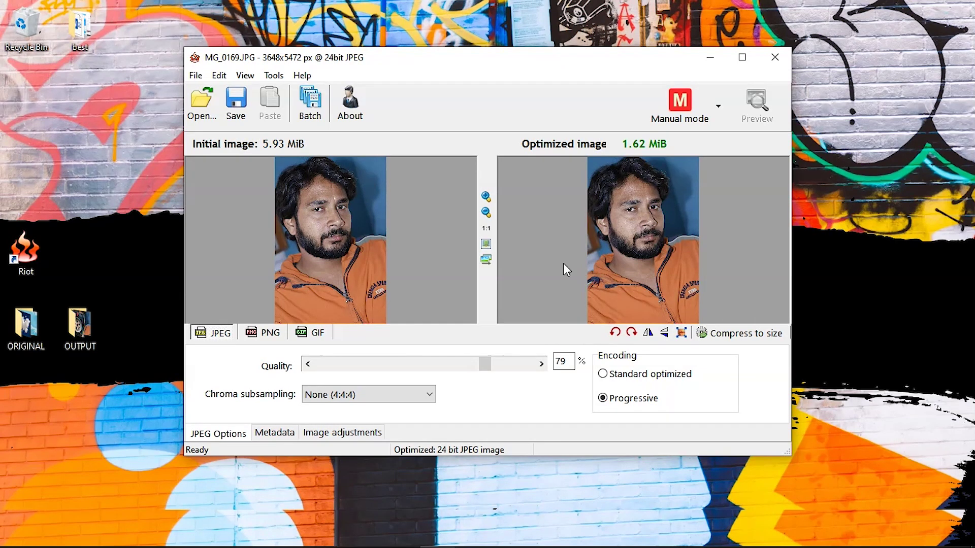
left_click(312, 100)
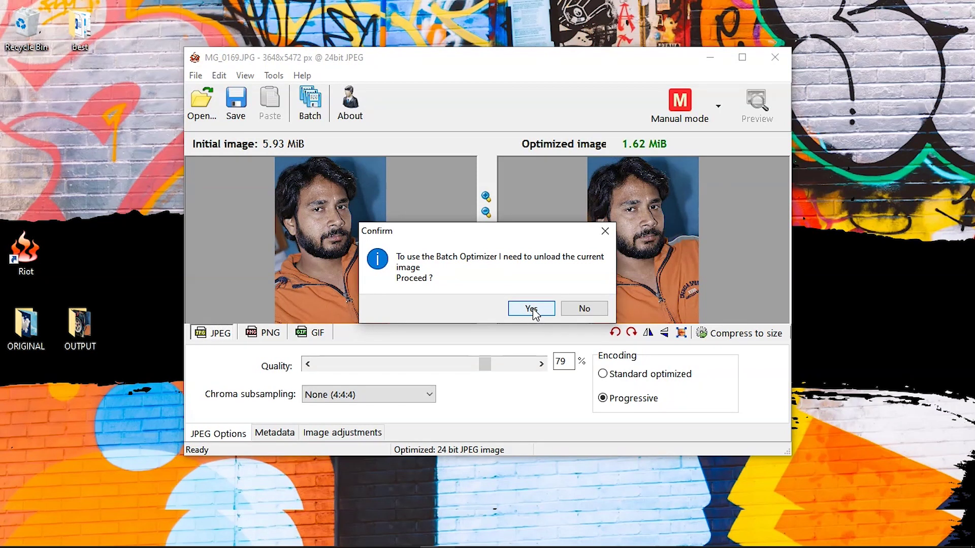
left_click(532, 309)
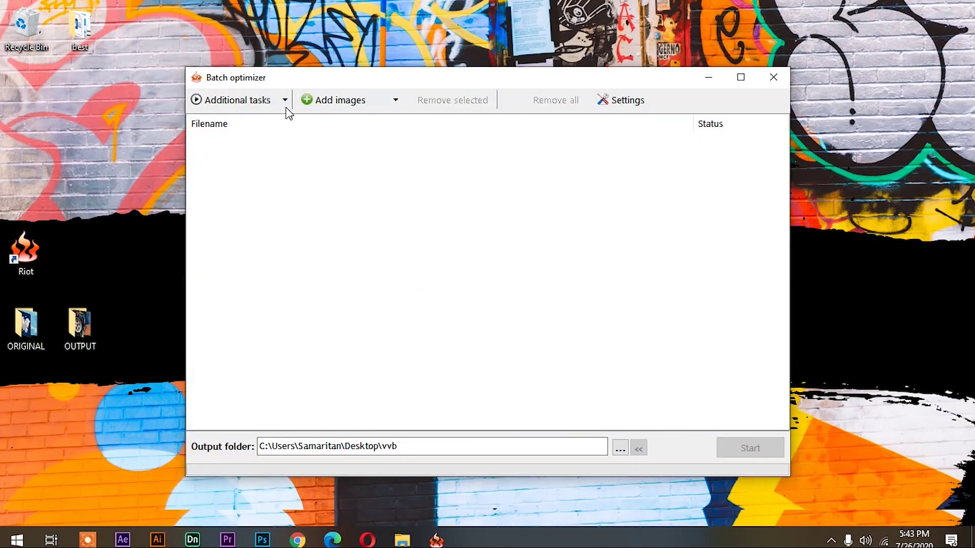
- Add all images from the Desktop's ORIGINAL folder to the batch, except the fruit bowl photo and MG_0169
left_click(330, 101)
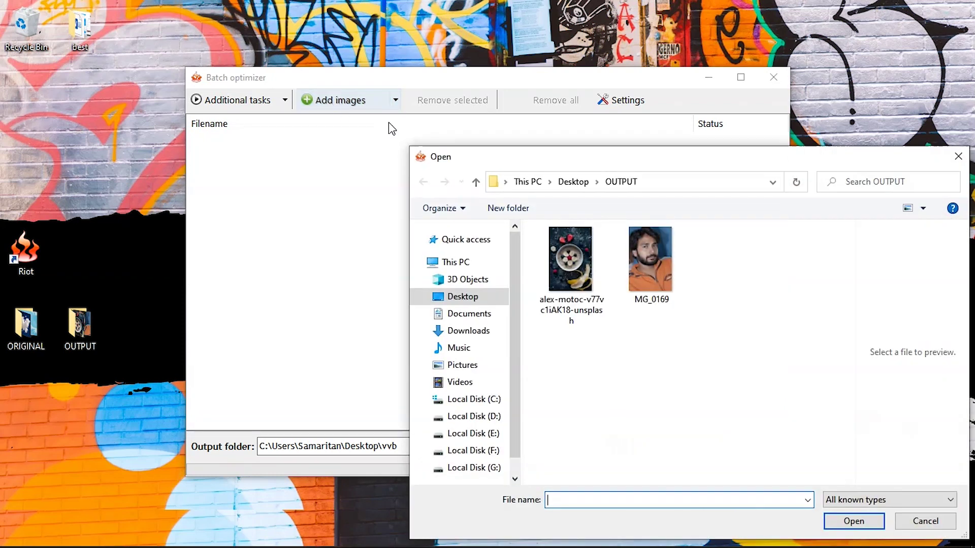
left_click(449, 299)
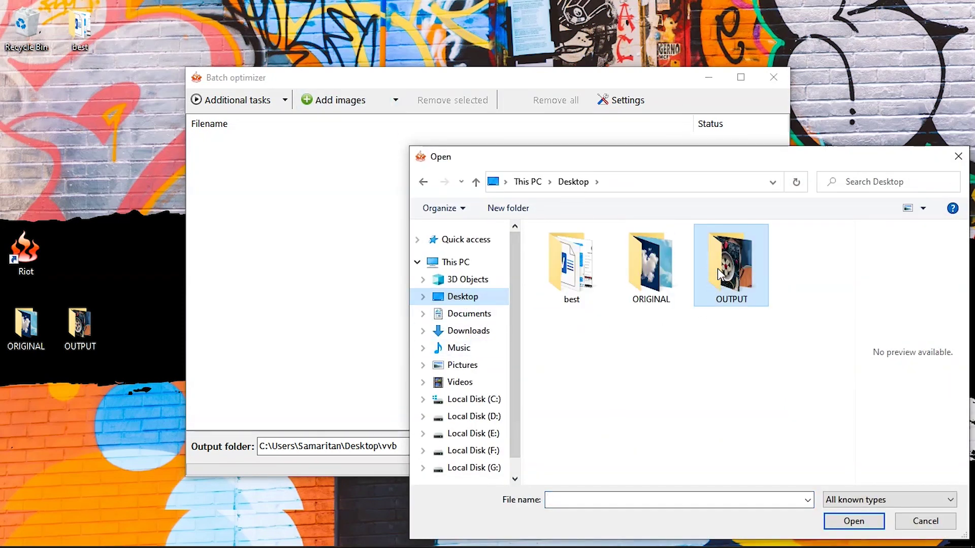
double_click(655, 265)
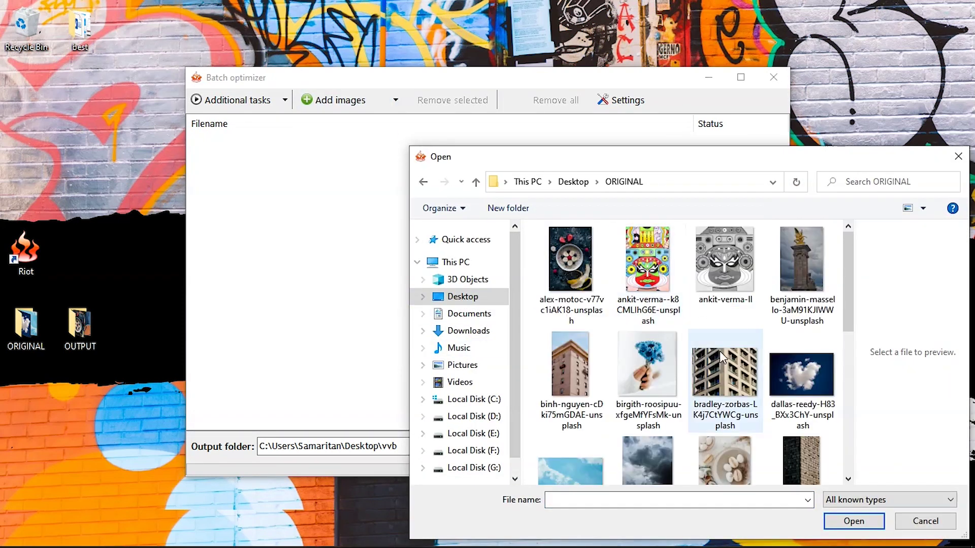
left_click_drag(848, 287, 845, 438)
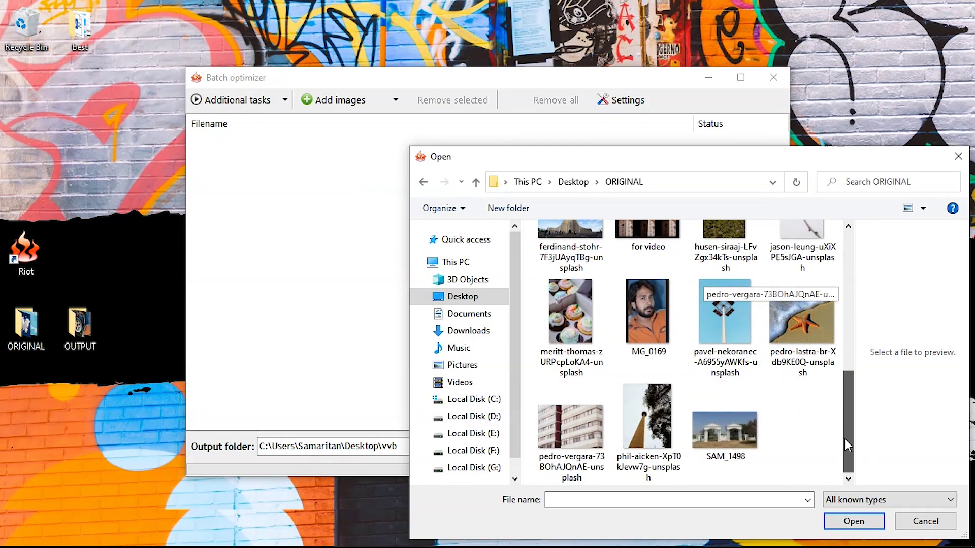
left_click(733, 425)
left_click_drag(848, 436, 844, 234)
left_click(572, 264)
key("ctrl+a")
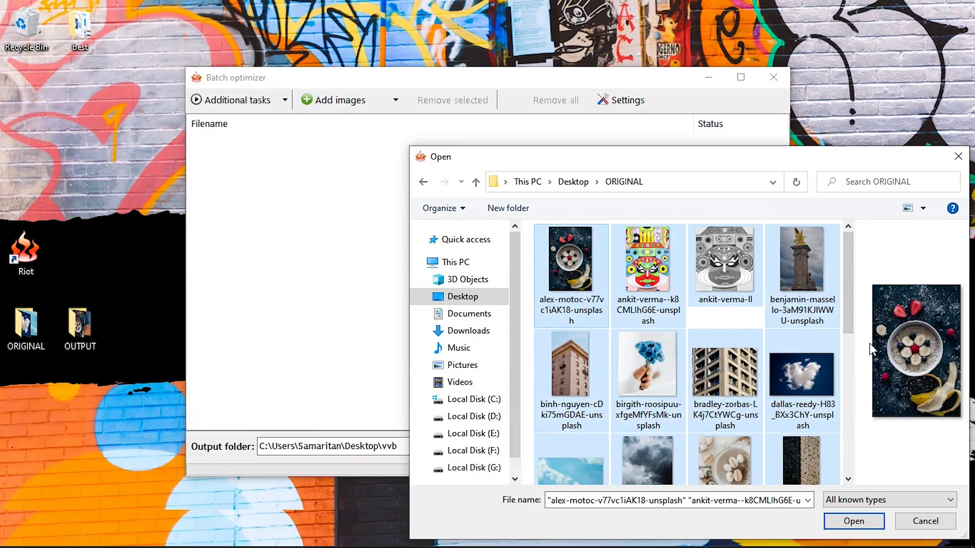
left_click_drag(844, 306, 844, 278)
left_click(541, 287, "ctrl")
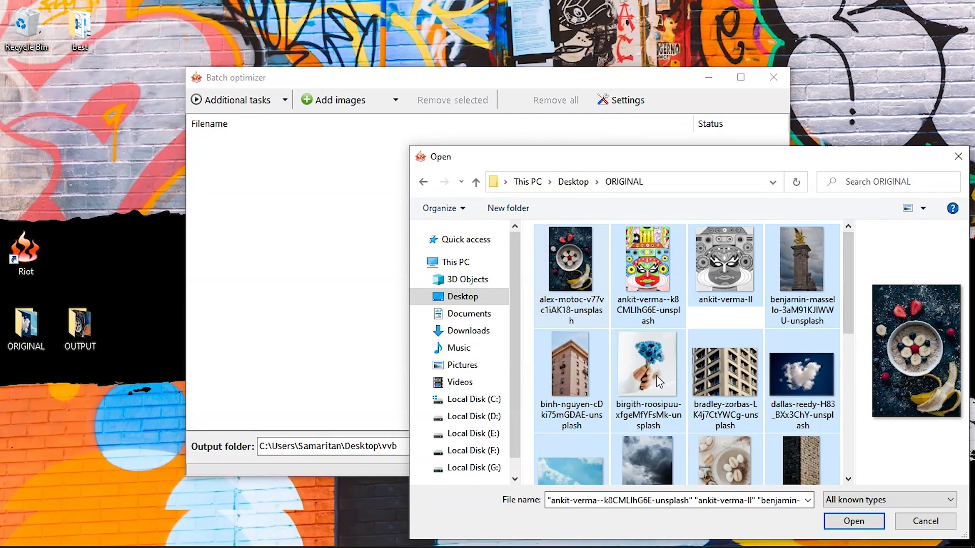
left_click(862, 528)
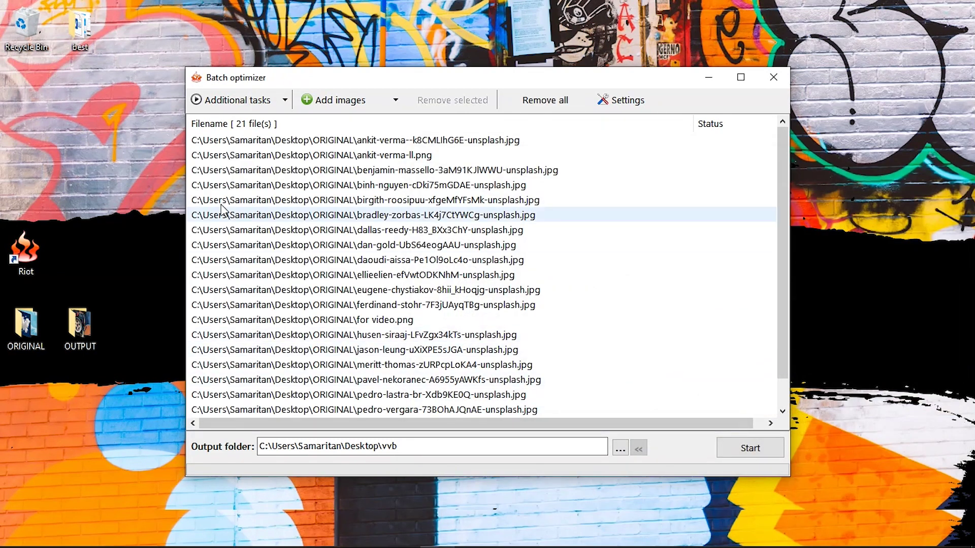
- Set the batch output folder to OUTPUT on the Desktop and start optimizing the listed images
scroll(290, 170, "down", 1)
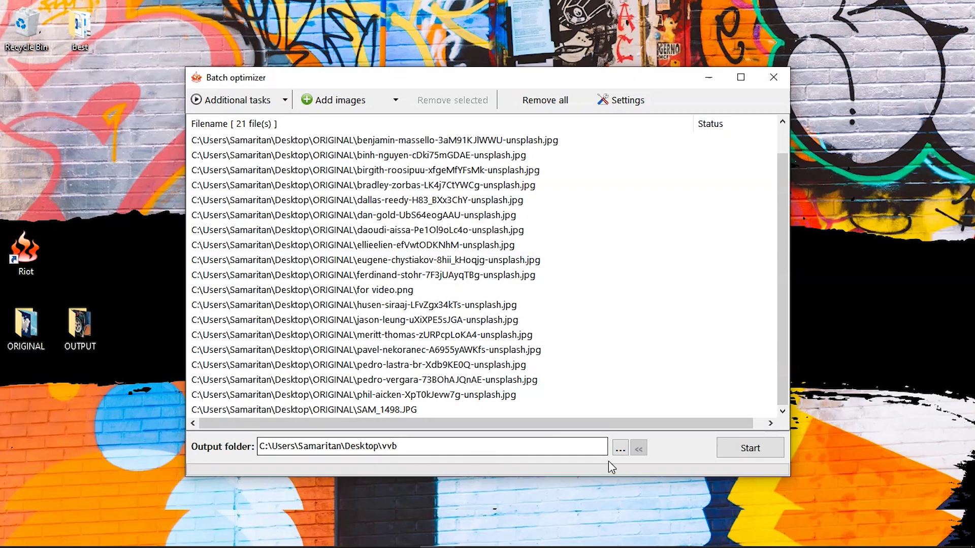
left_click(620, 449)
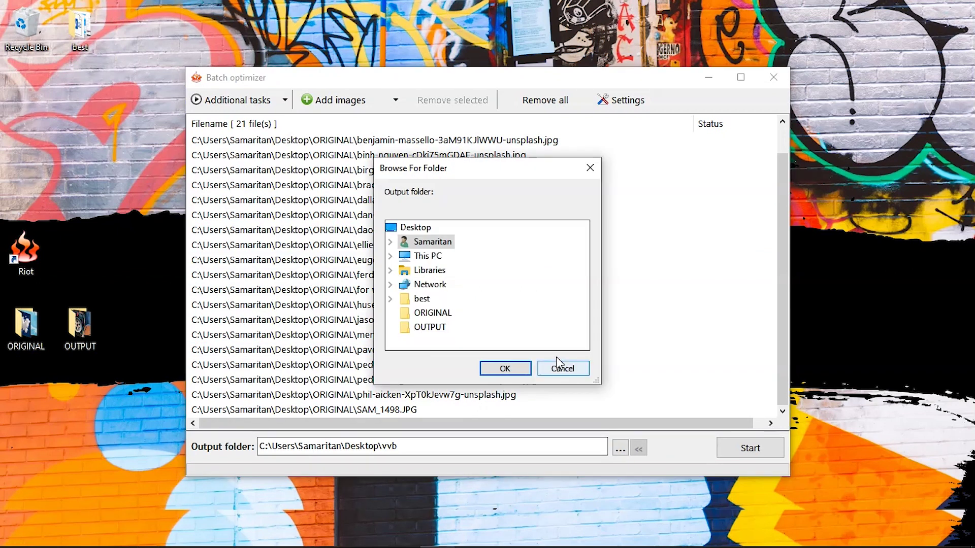
left_click(436, 327)
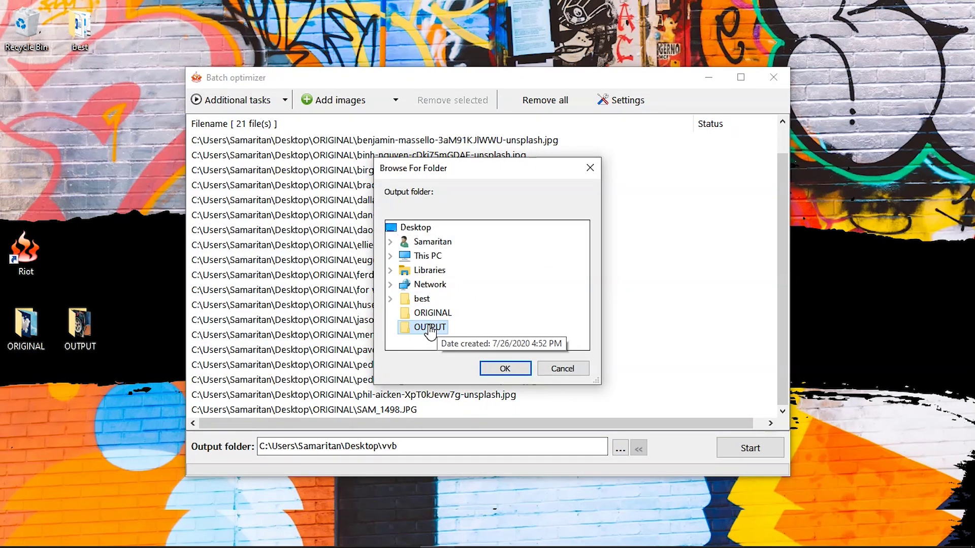
left_click(499, 370)
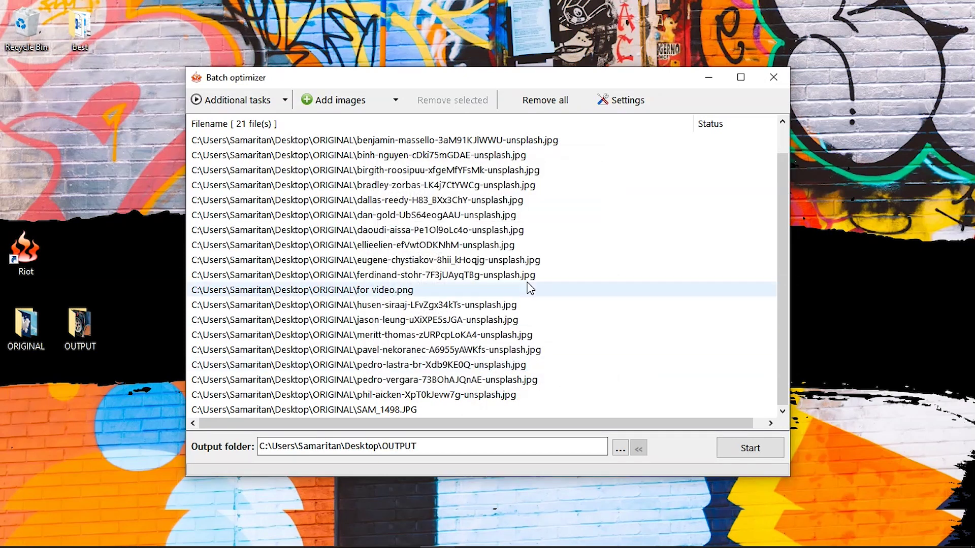
left_click(751, 453)
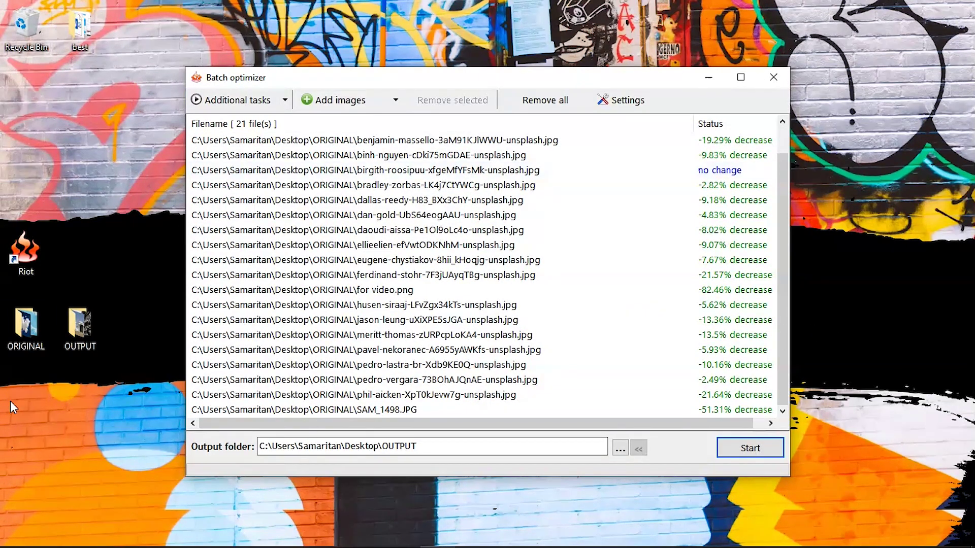
- Browse through the batch-optimized photos in the OUTPUT folder to check their quality, then close the viewer and folder window
double_click(81, 326)
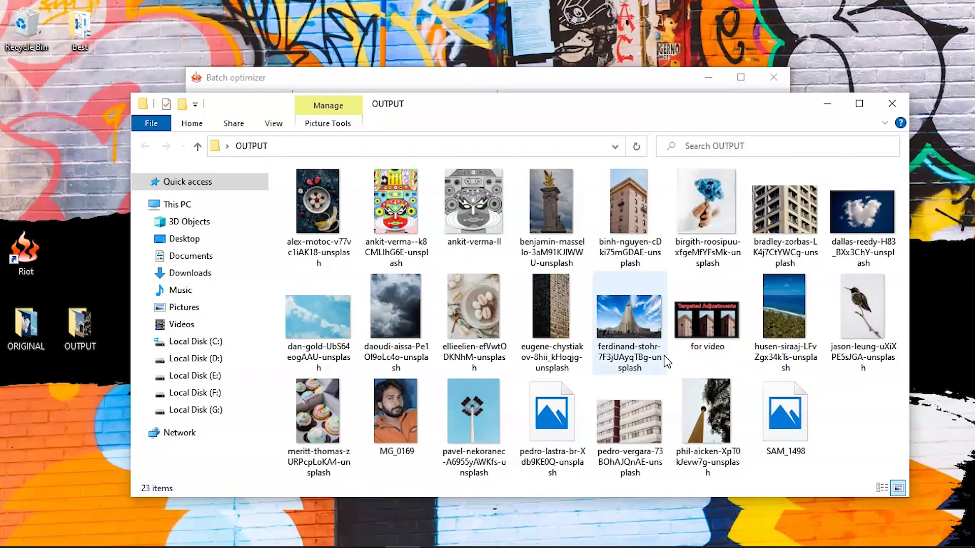
double_click(489, 217)
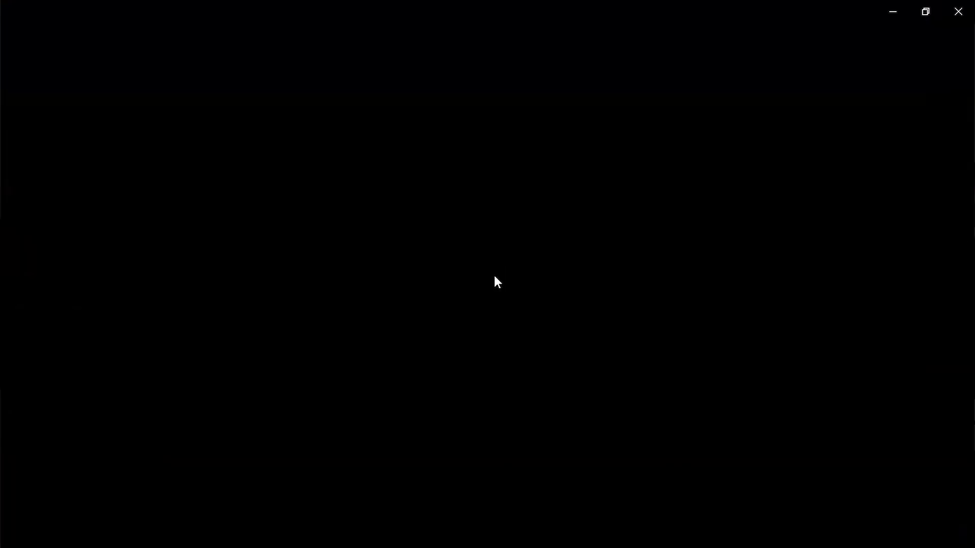
left_click(940, 291)
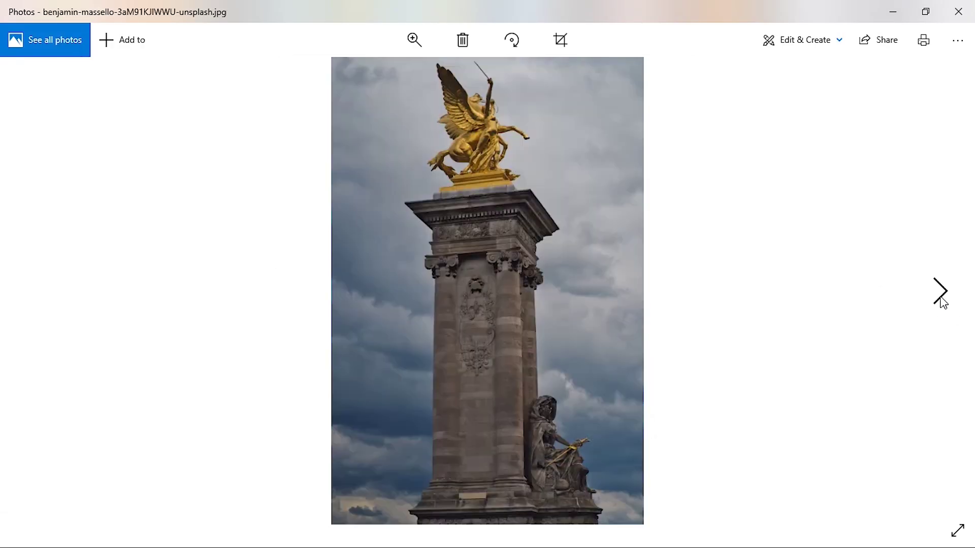
left_click(940, 291)
left_click(941, 300)
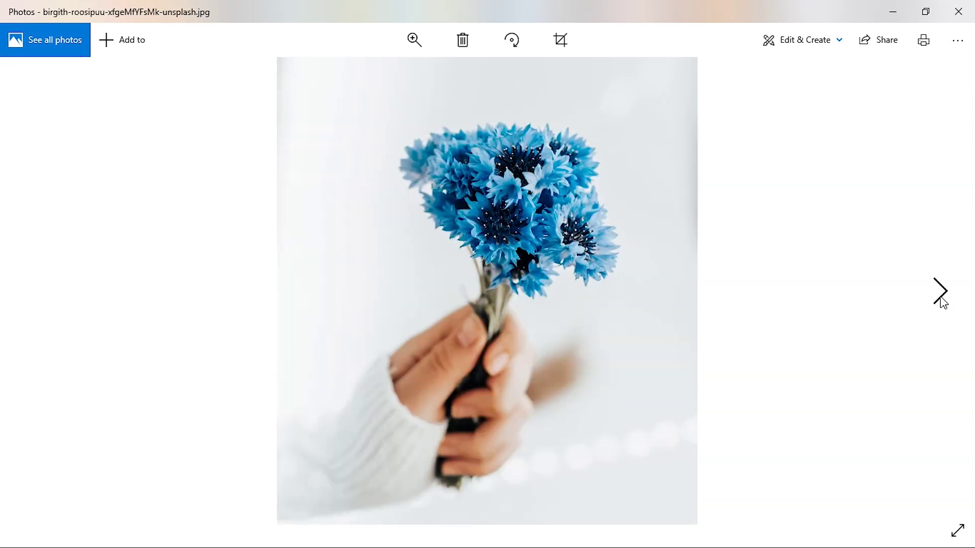
left_click(941, 301)
left_click(941, 301)
left_click(941, 300)
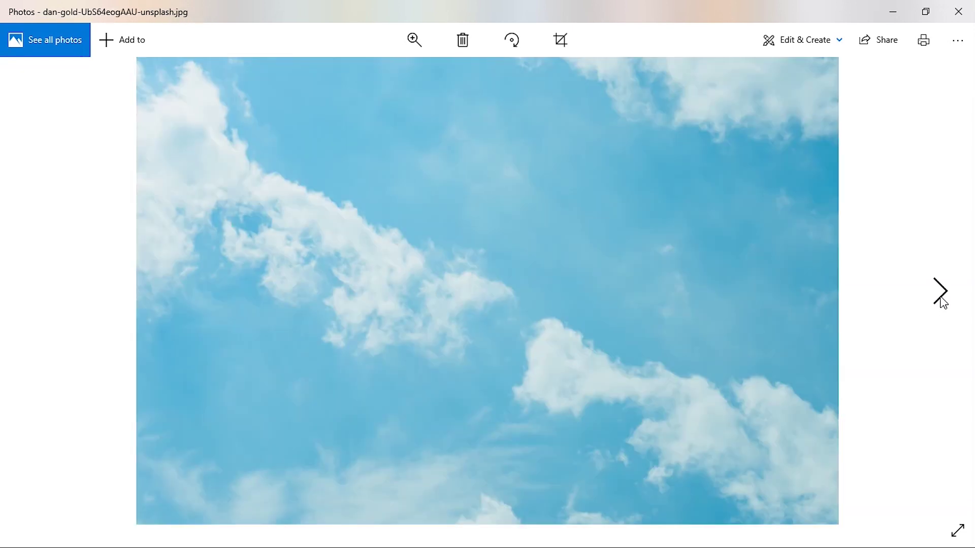
left_click(941, 300)
left_click(941, 301)
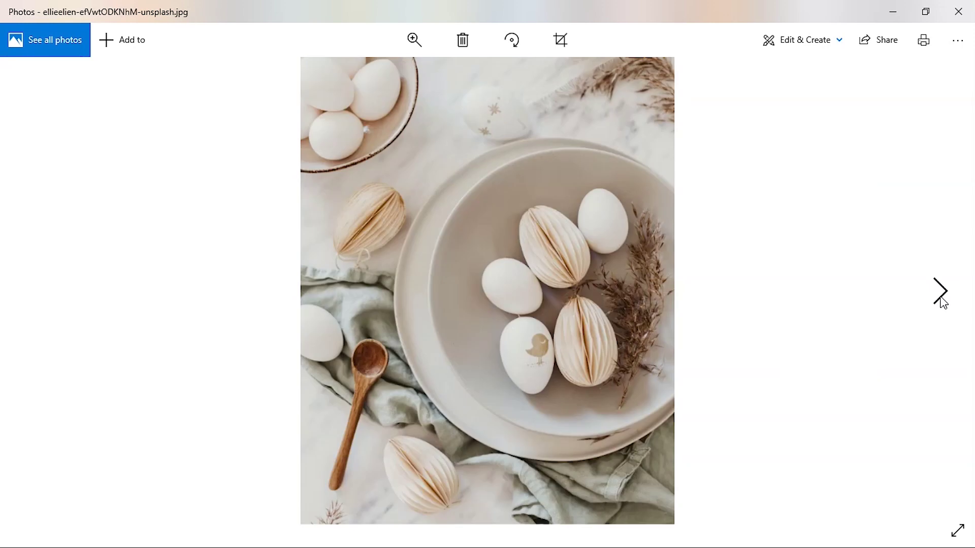
left_click(941, 301)
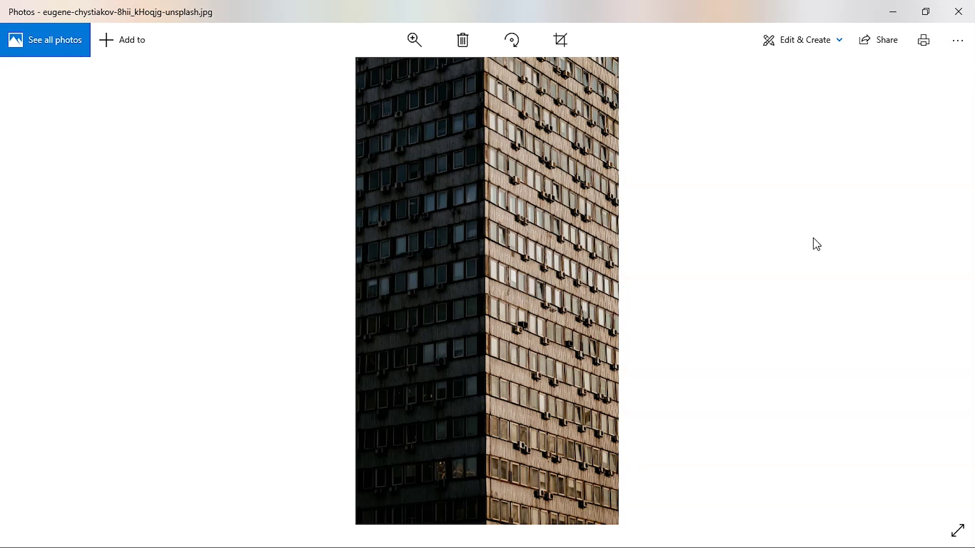
key("alt+F4")
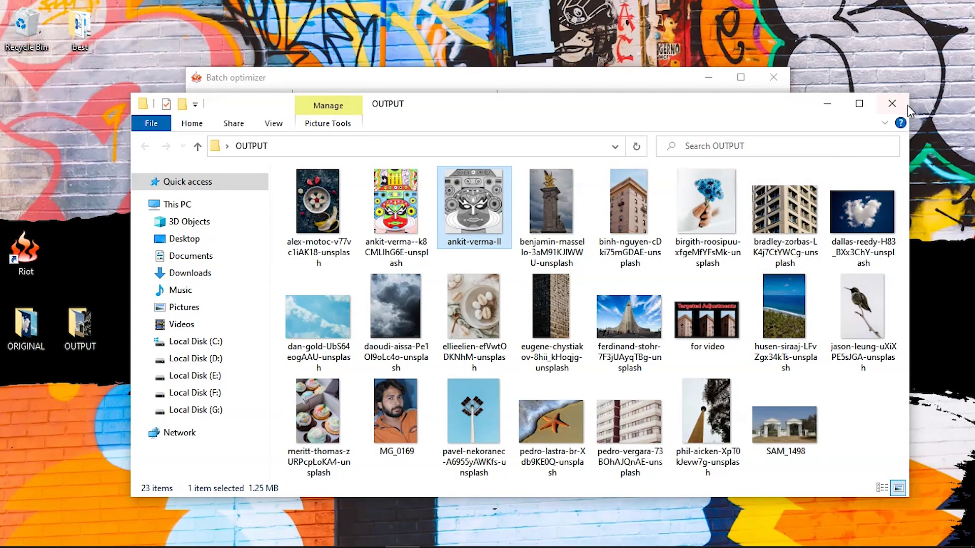
left_click(891, 103)
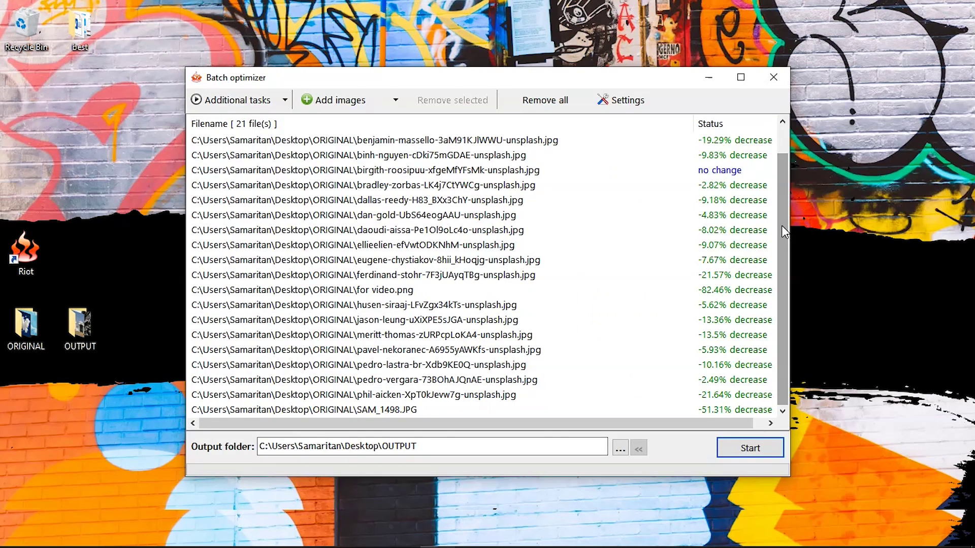